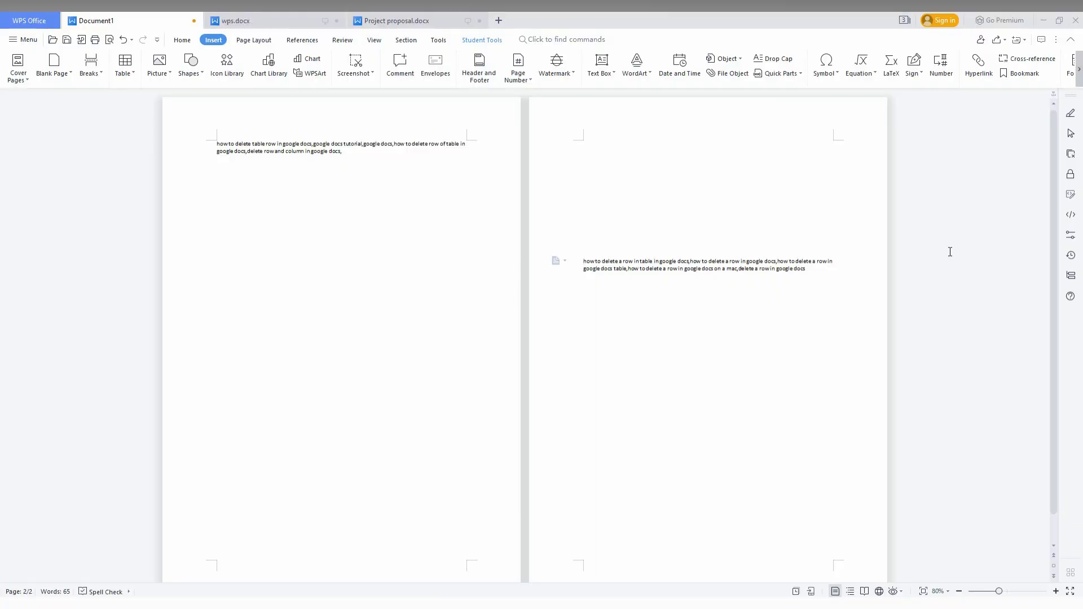
Step: Insert a page break after "table," so the rest of the paragraph moves to page 3
click(628, 271)
click(192, 40)
click(211, 41)
click(102, 65)
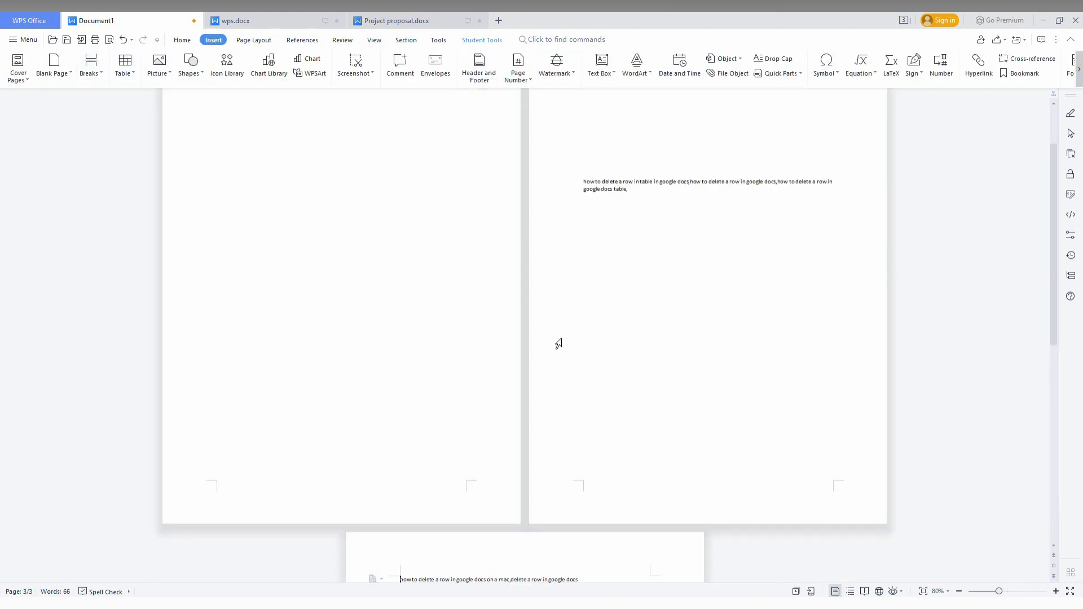
scroll(667, 423, up, 2)
scroll(667, 423, down, 5)
scroll(667, 424, up, 3)
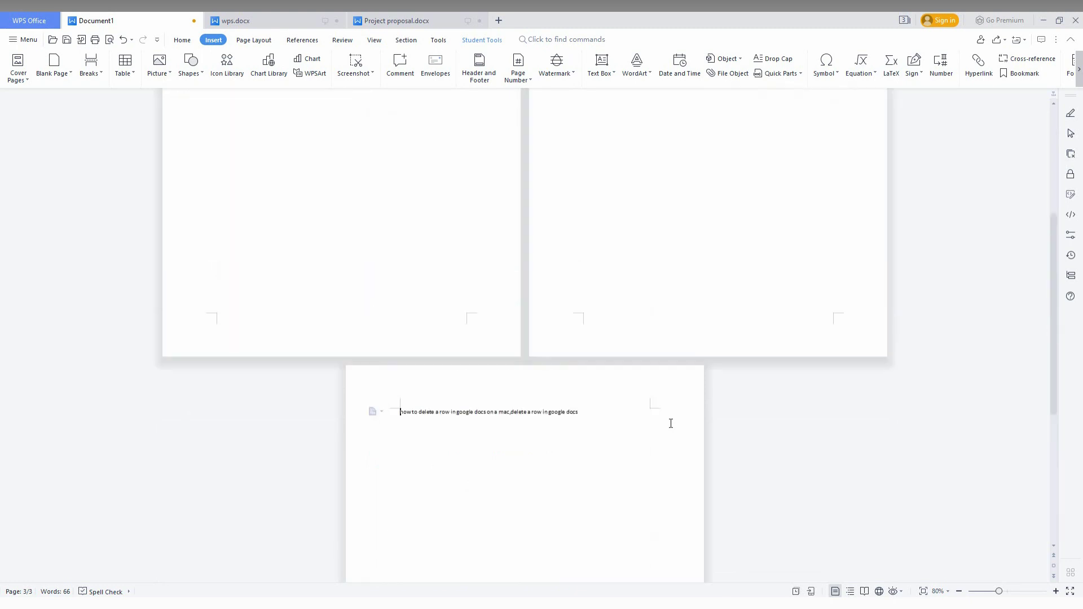
scroll(668, 423, up, 2)
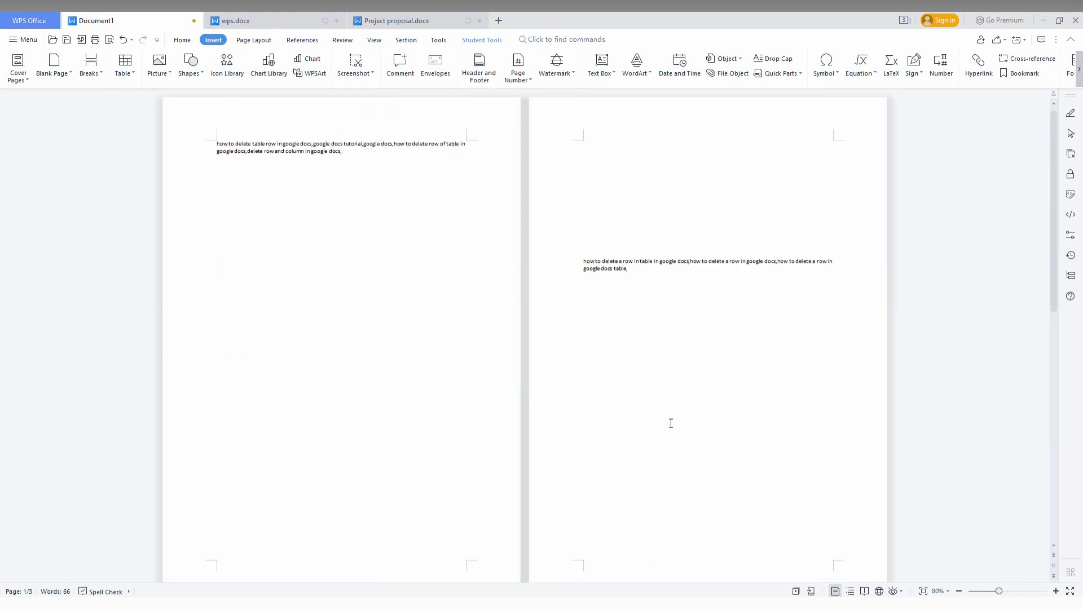
Step: Add placeholder test lines at the tops of pages 2 and 3
click(314, 193)
key(ctrl+Return)
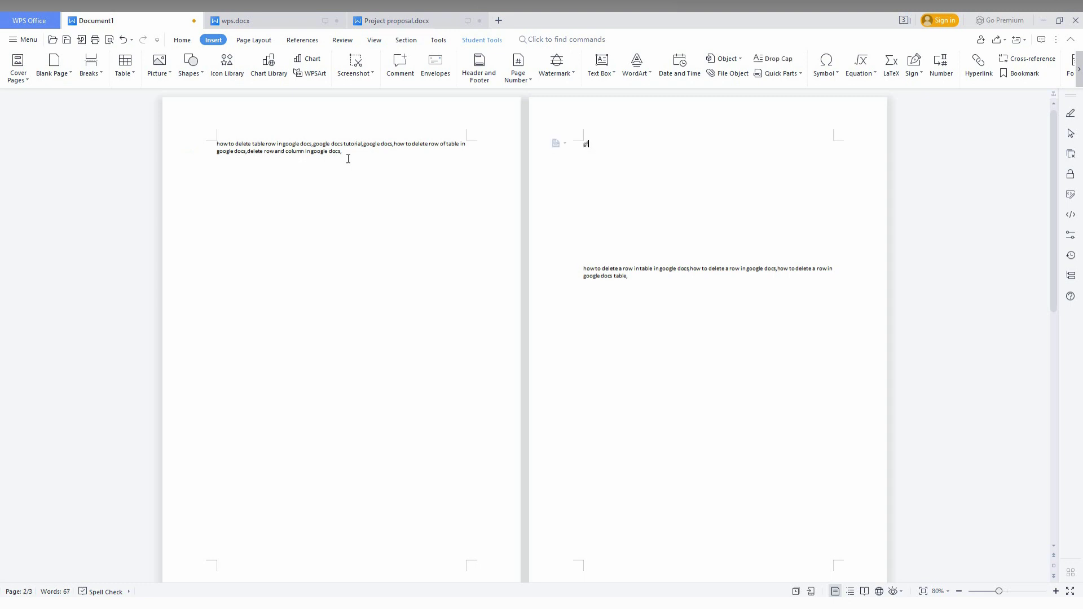
text(gfyg)
click(669, 334)
key(ctrl+Return)
text(fhgccdt)
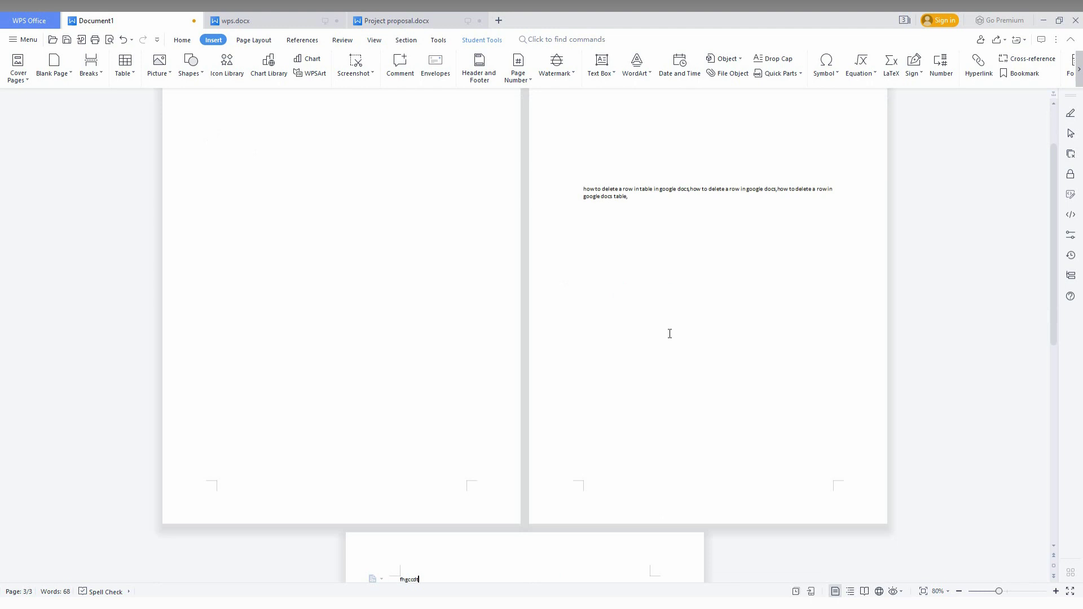
scroll(670, 333, down, 2)
scroll(670, 333, down, 4)
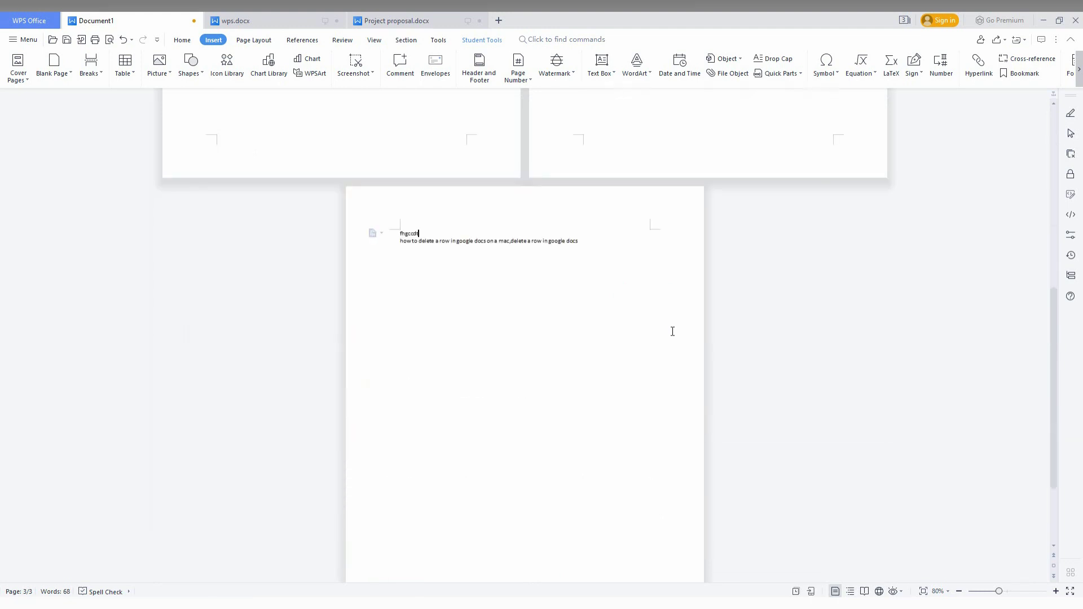
scroll(673, 331, up, 4)
scroll(672, 331, up, 3)
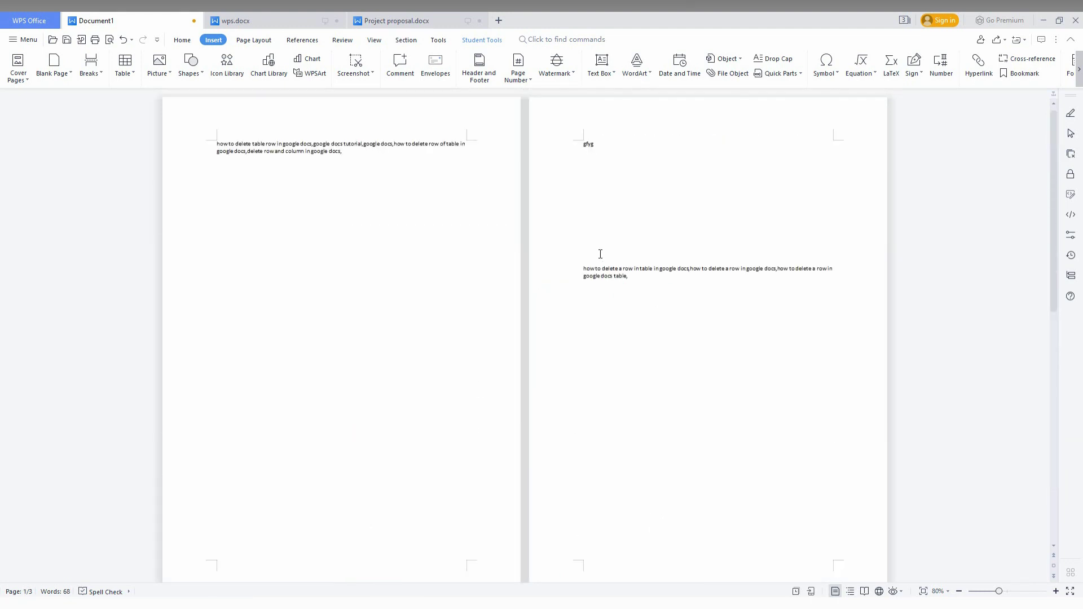
scroll(584, 335, down, 5)
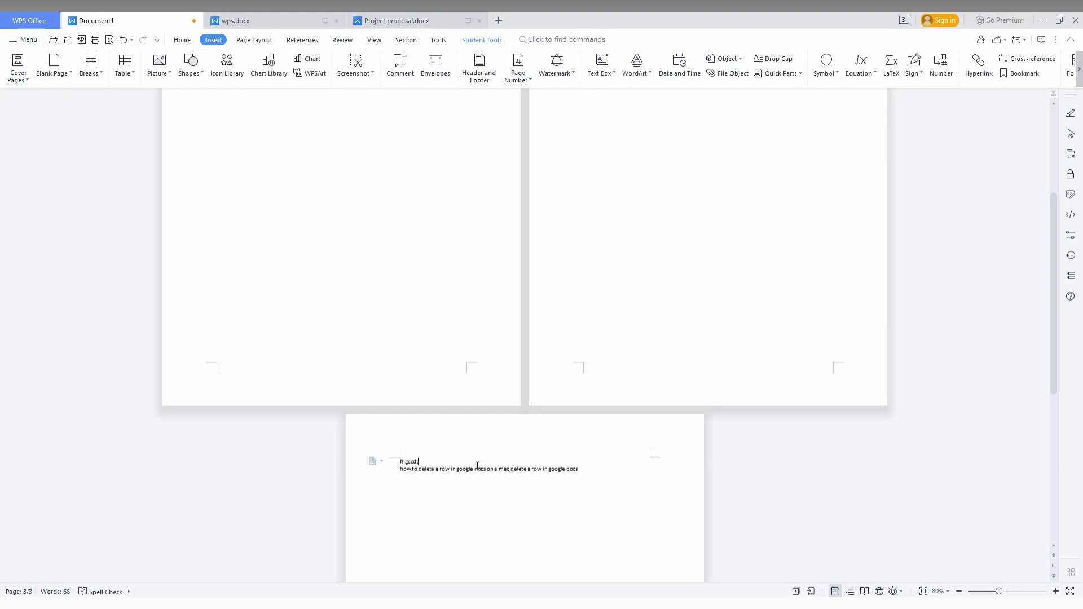
Step: Erase page 3's test letters and empty lines, pulling the paragraph up to page 2's top
key(BackSpace)
key(BackSpace)
key(BackSpace)
key(BackSpace)
key(BackSpace)
key(BackSpace)
key(BackSpace)
key(BackSpace)
key(BackSpace)
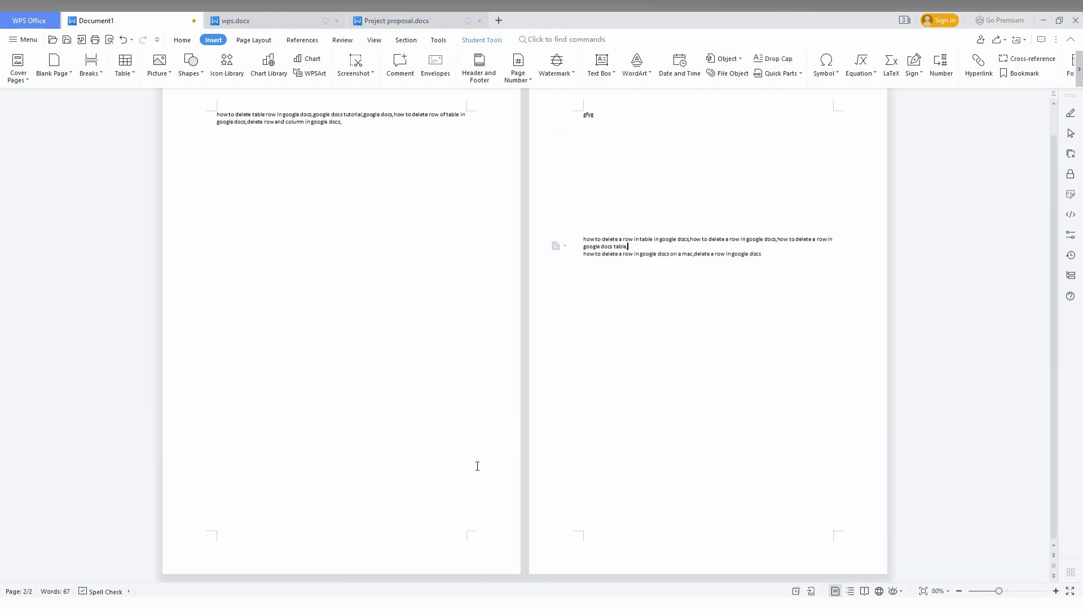
click(584, 237)
key(BackSpace)
key(BackSpace)
key(BackSpace)
key(BackSpace)
key(BackSpace)
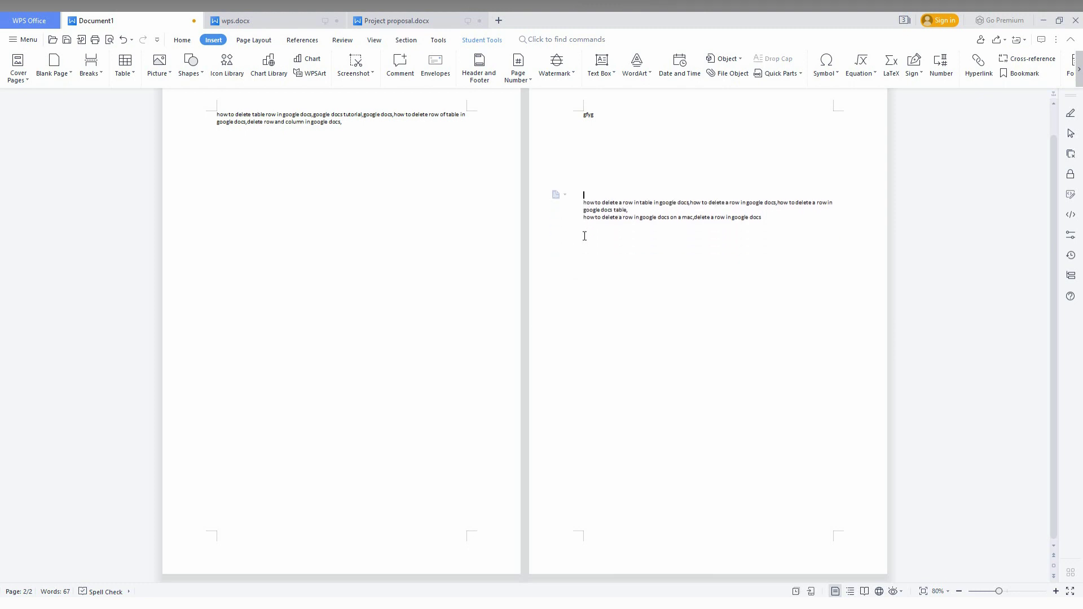
key(BackSpace)
key(BackSpace)
key(BackSpace)
key(BackSpace)
key(BackSpace)
key(BackSpace)
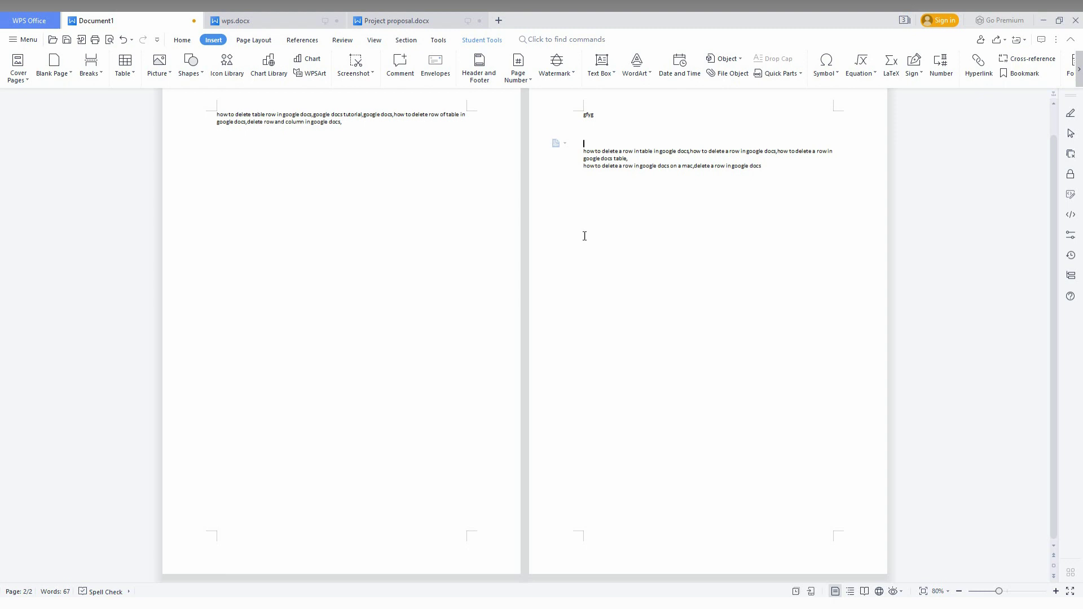
key(BackSpace)
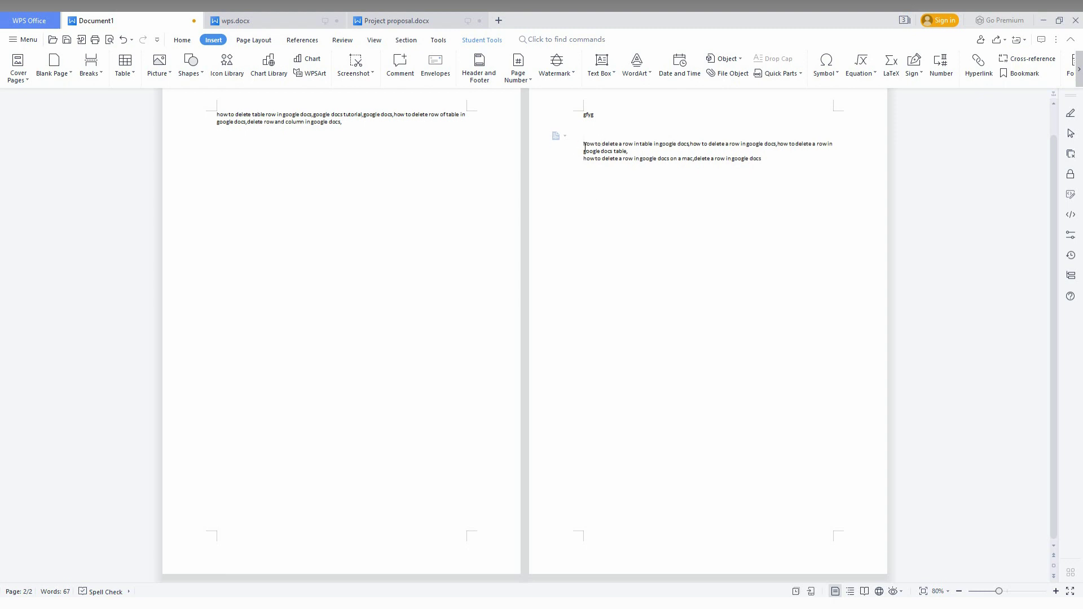
Step: Delete the break and stray letters before the second paragraph so it joins page one
click(584, 149)
key(BackSpace)
key(BackSpace)
key(BackSpace)
key(BackSpace)
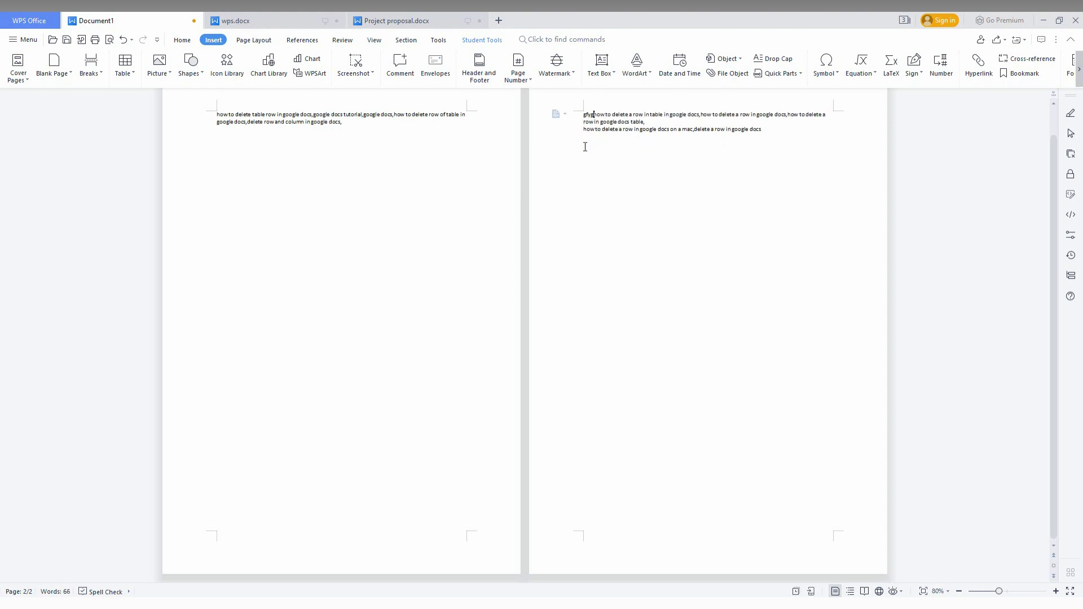
key(BackSpace)
key(BackSpace)
key(BackSpace)
key(BackSpace)
key(BackSpace)
key(BackSpace)
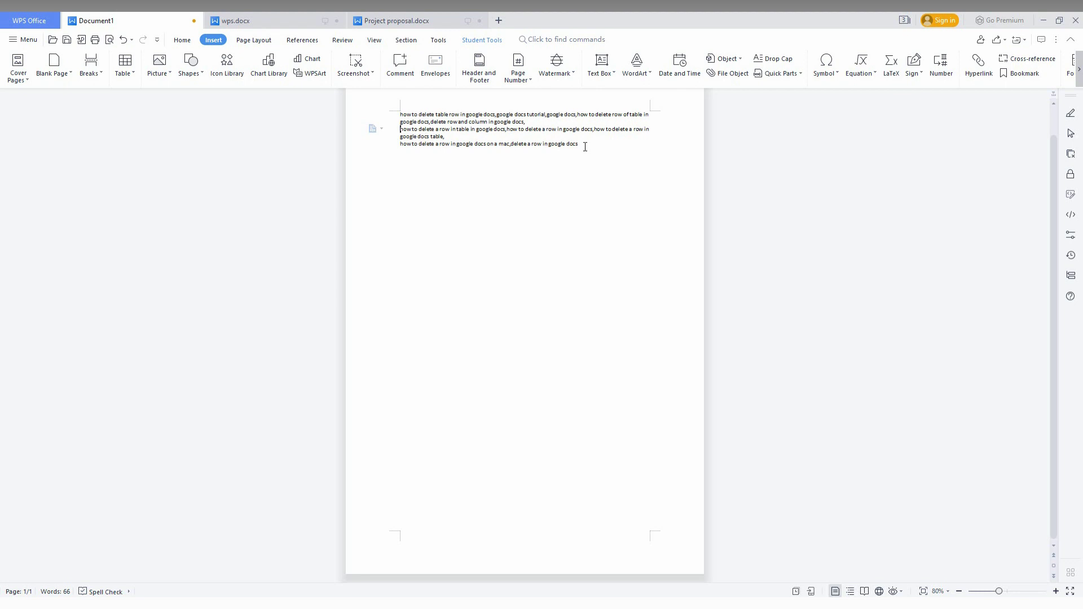
scroll(518, 353, up, 1)
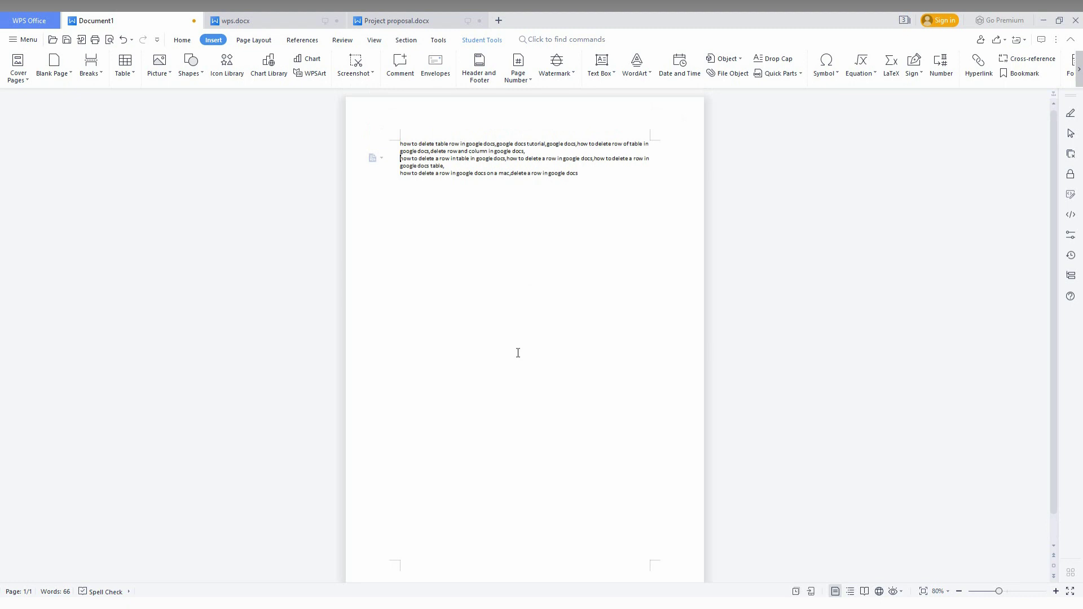
Step: Add two empty lines above the second paragraph
key(Return)
key(Return)
key(Return)
key(Return)
key(Return)
key(Return)
key(Return)
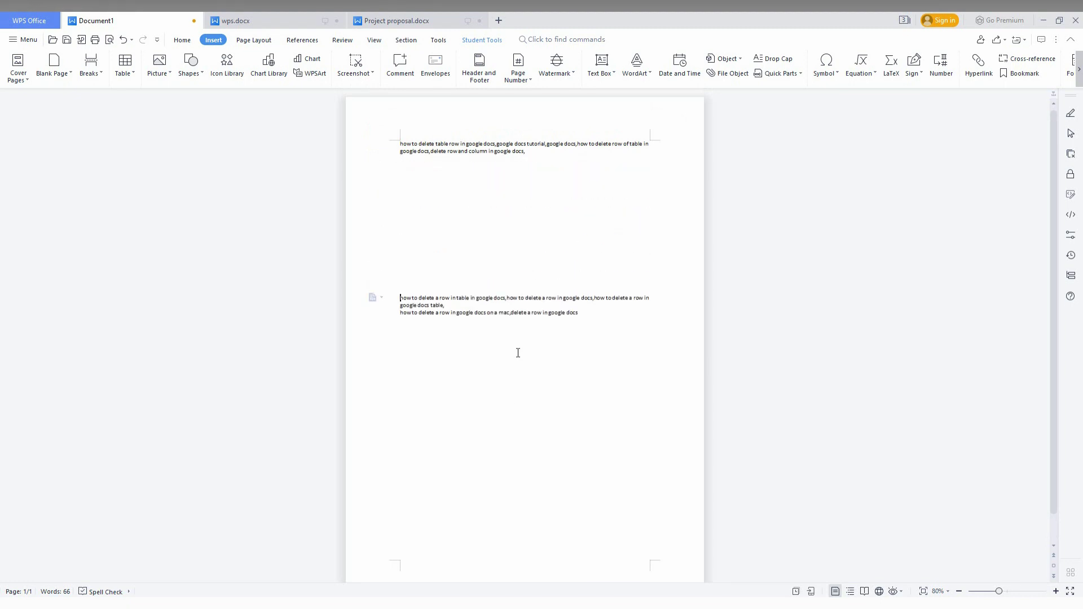
key(Return)
key(Return)
key(Return)
key(Return)
key(Return)
key(Return)
click(516, 350)
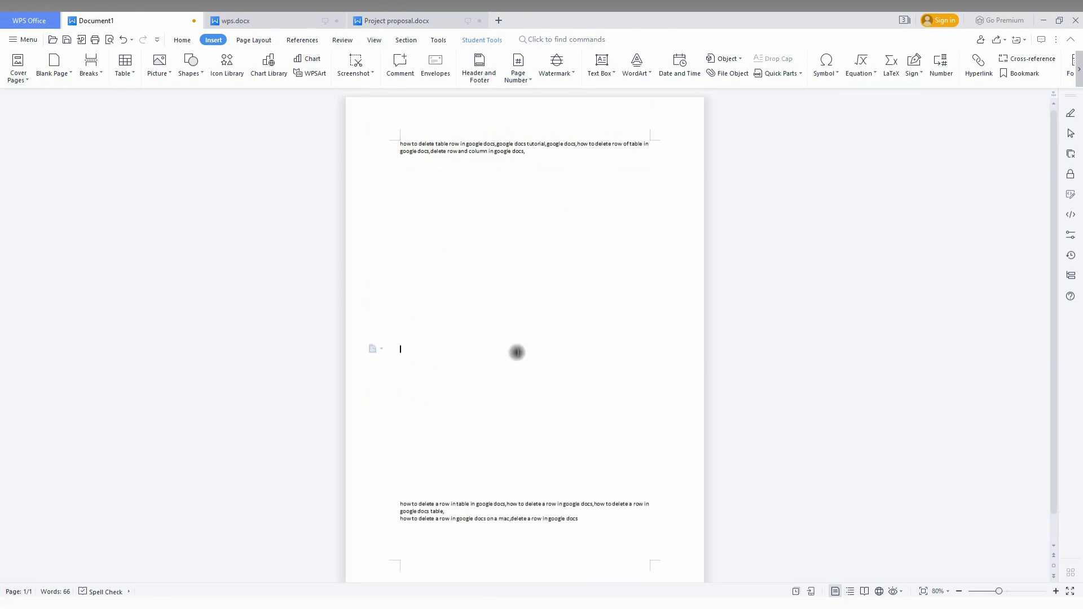
click(485, 225)
text(gfhjgf)
text(hg)
Step: Erase the stray test letters and extra lines, leaving one blank line between paragraphs
key(BackSpace)
key(BackSpace)
key(BackSpace)
key(BackSpace)
key(BackSpace)
key(BackSpace)
key(BackSpace)
shift+click(386, 481)
text(yegiyguy)
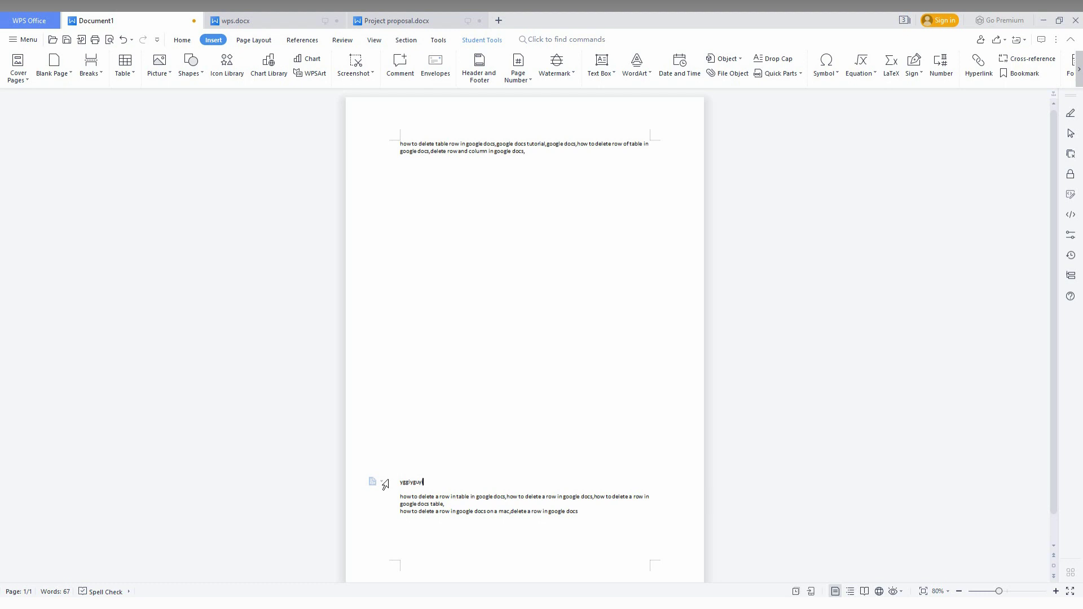
key(BackSpace)
key(BackSpace)
key(BackSpace)
key(BackSpace)
key(BackSpace)
key(BackSpace)
key(BackSpace)
key(BackSpace)
key(BackSpace)
key(BackSpace)
key(BackSpace)
key(BackSpace)
key(BackSpace)
key(BackSpace)
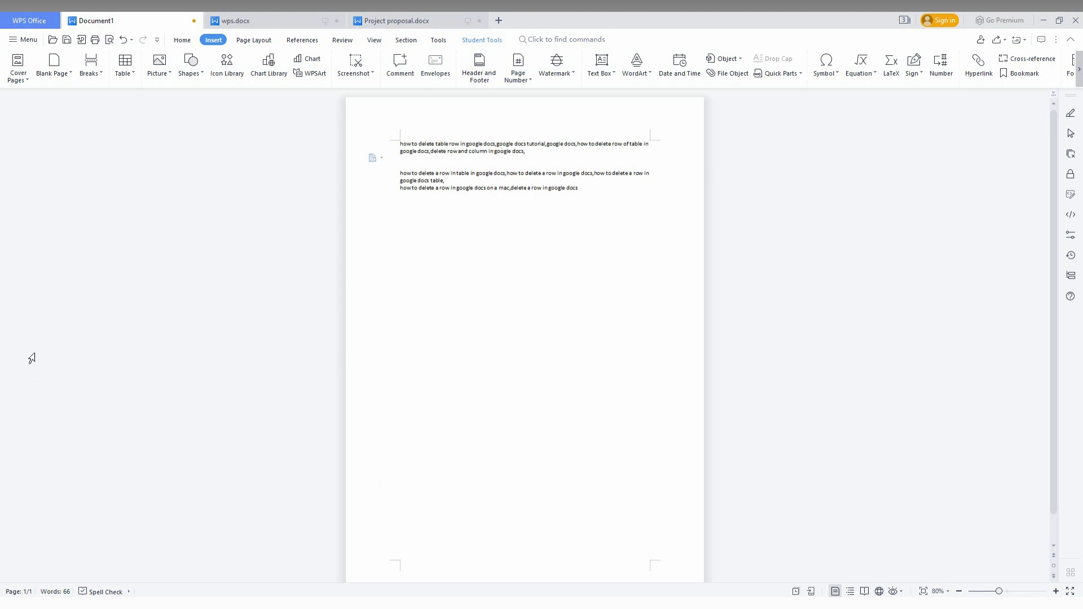
Step: Add a blank line above the second paragraph, then remove four lines to set the gap
key(Return)
key(Return)
key(Return)
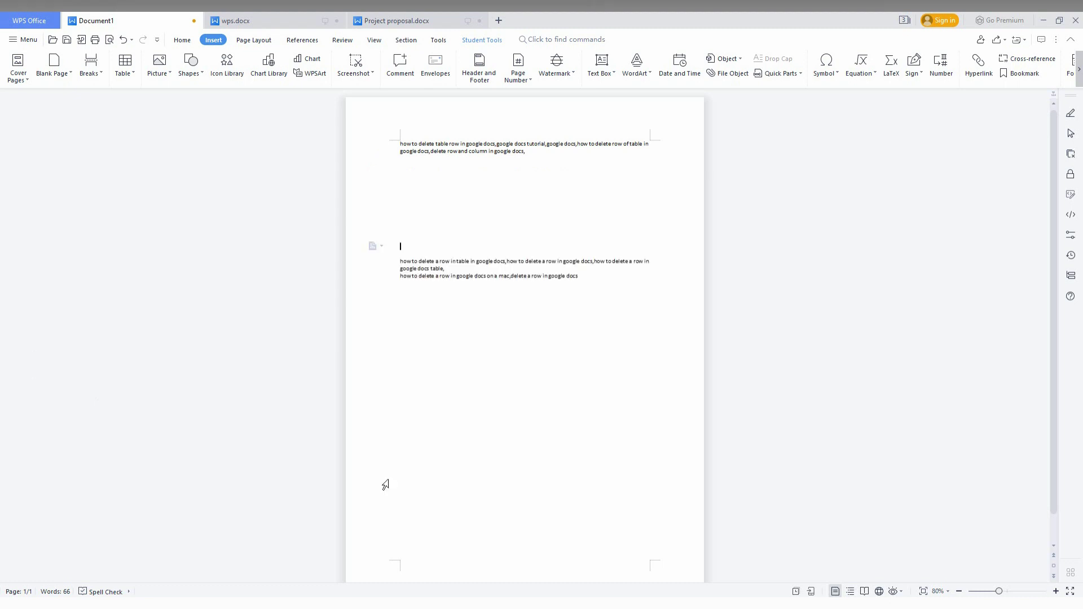
key(BackSpace)
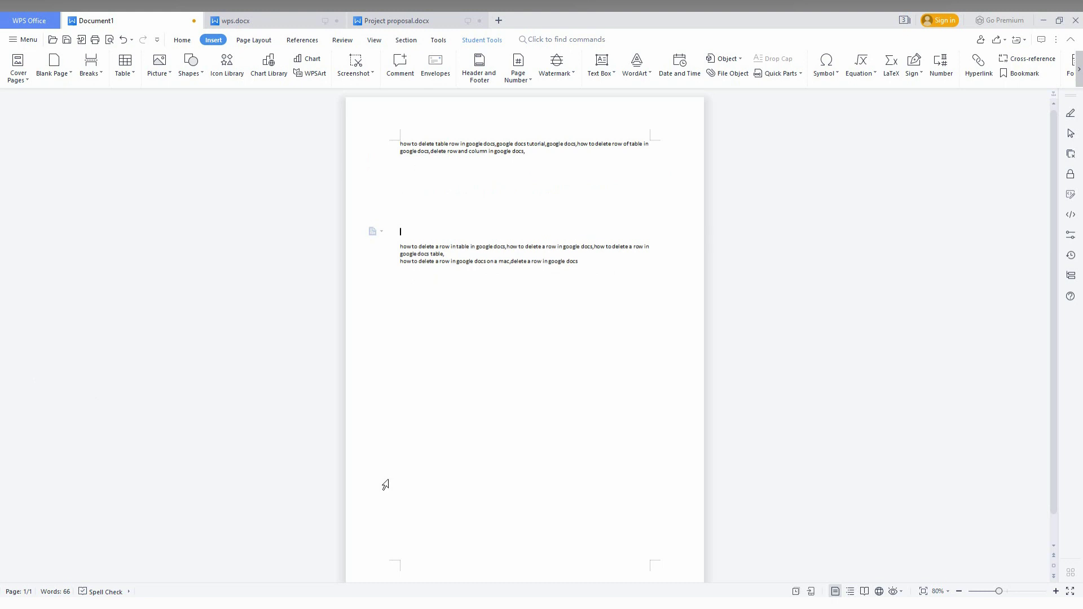
key(BackSpace)
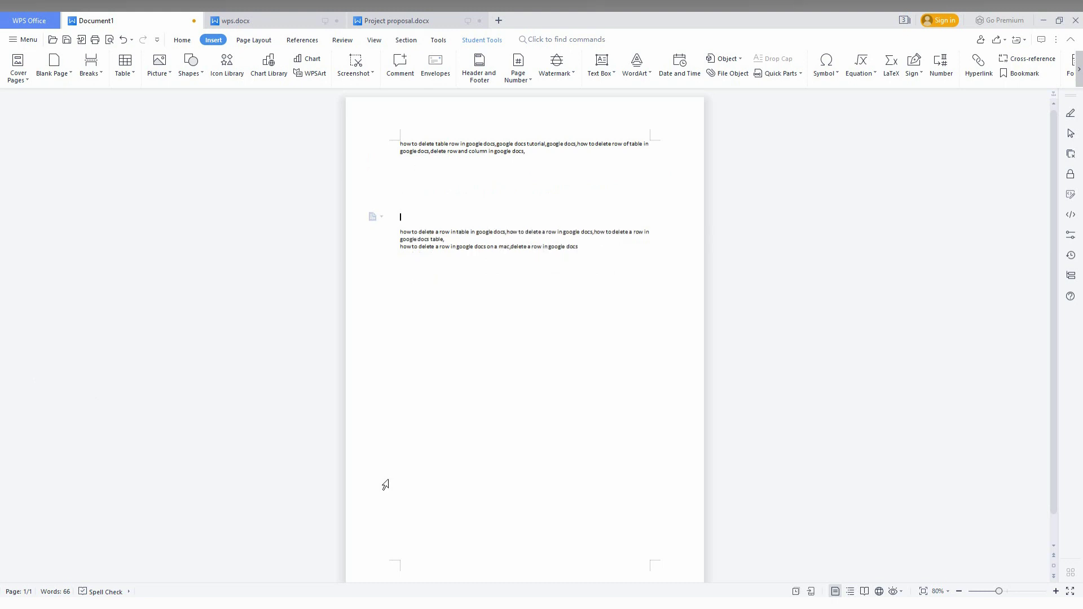
key(BackSpace)
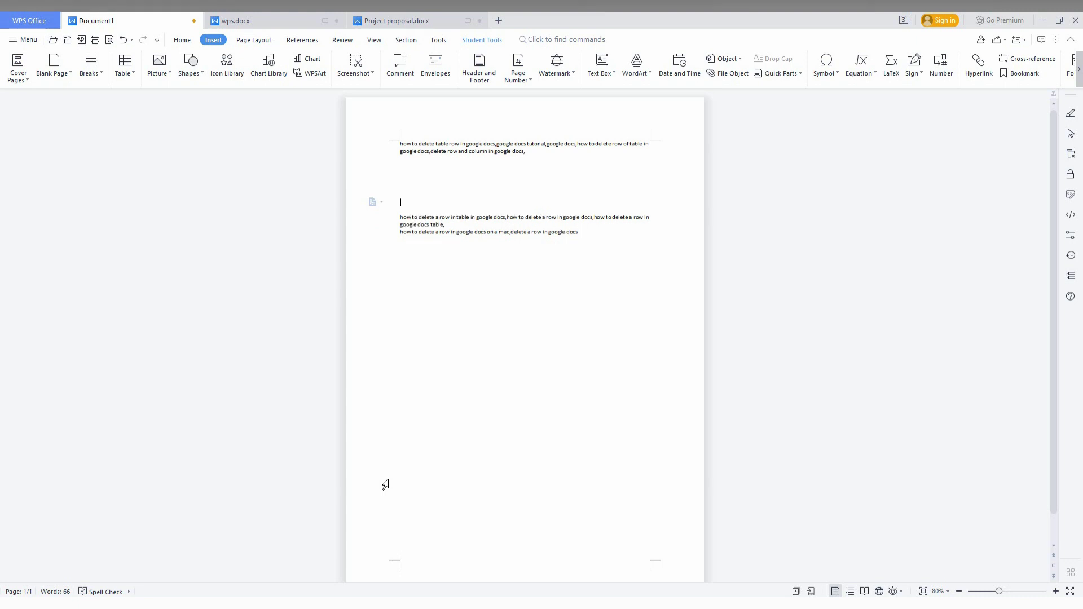
key(BackSpace)
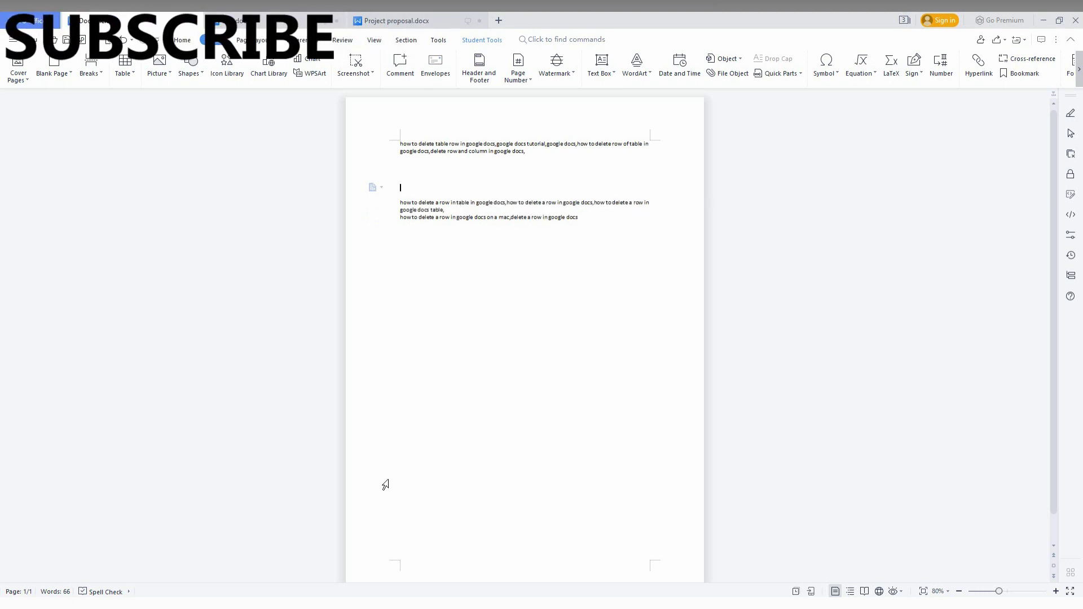